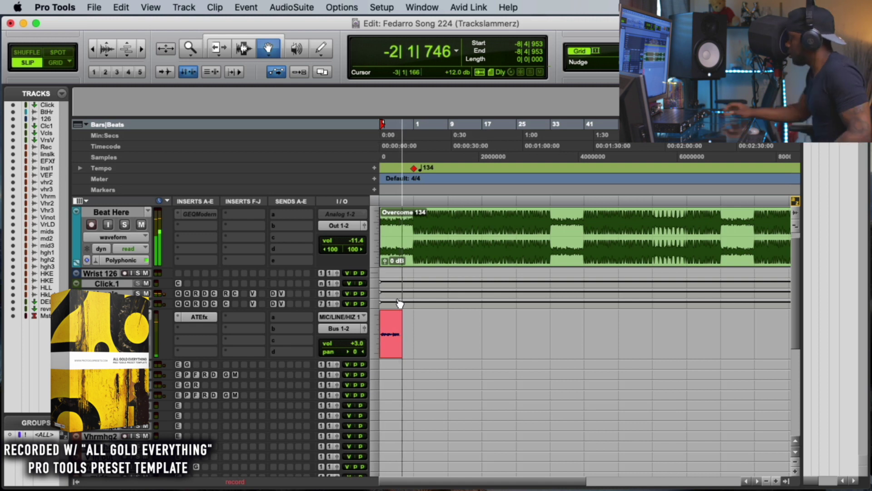
Lower the vocal recording track's volume to 0.0 and record a new take over its line, playing in from 1|3|145.
drag(356, 334, 359, 342)
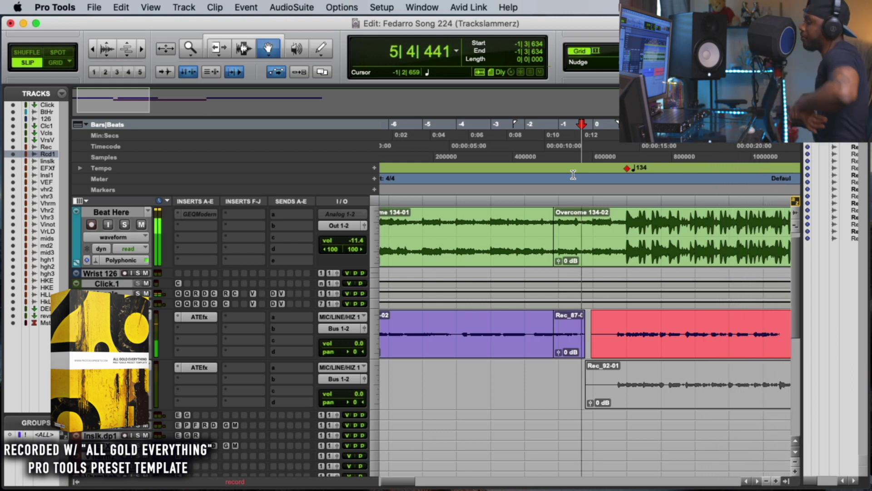
key(space)
click(645, 148)
key(space)
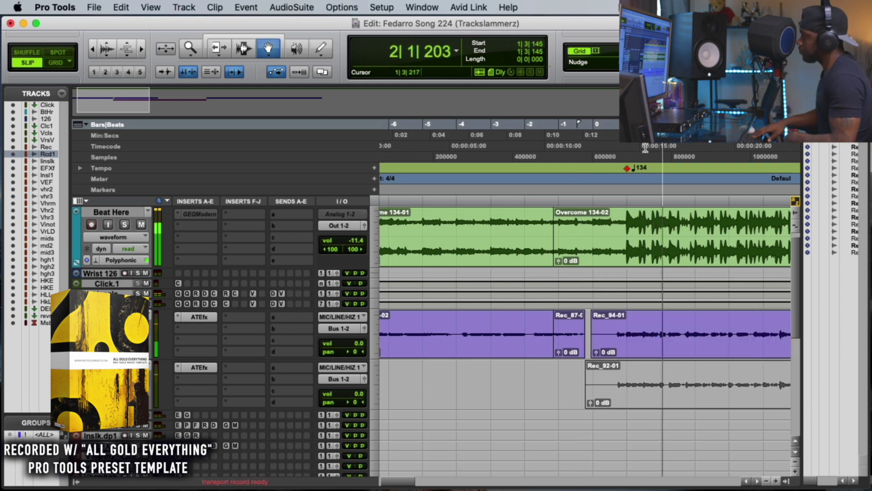
key(super+space)
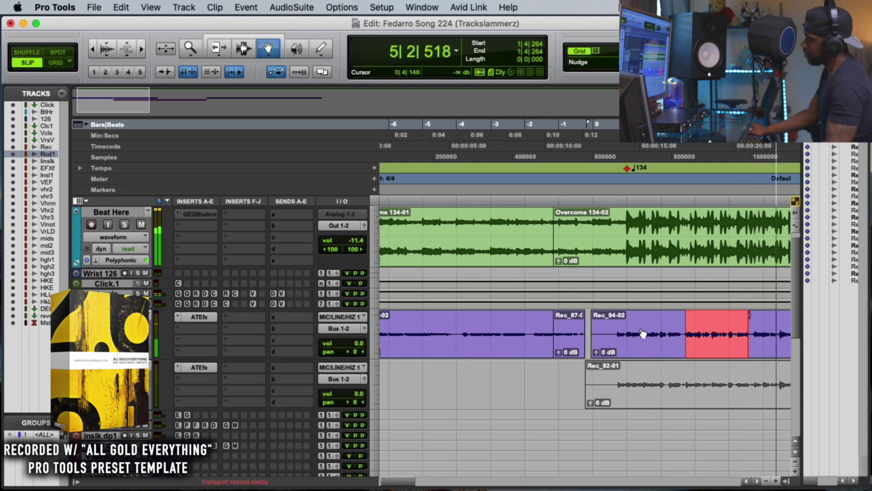
Stop the take and record the opening vocal line on the Rec track from -1|4|177.
key(super+space)
click(589, 172)
key(super+space)
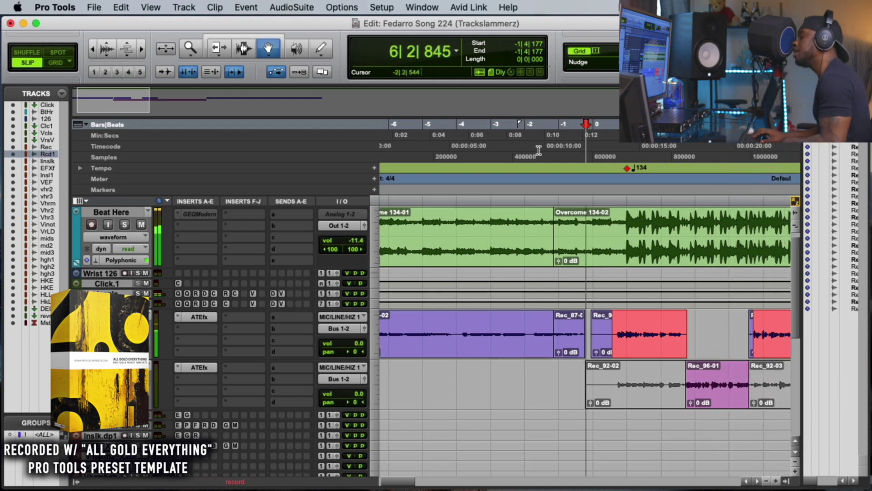
Stop the take, play in from 3|3|232 and record the following line on the Rec track again.
key(space)
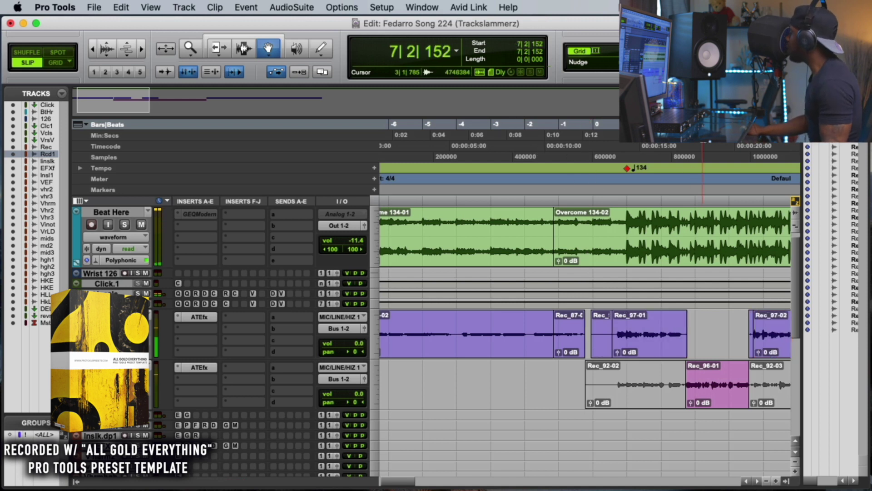
click(709, 156)
key(space)
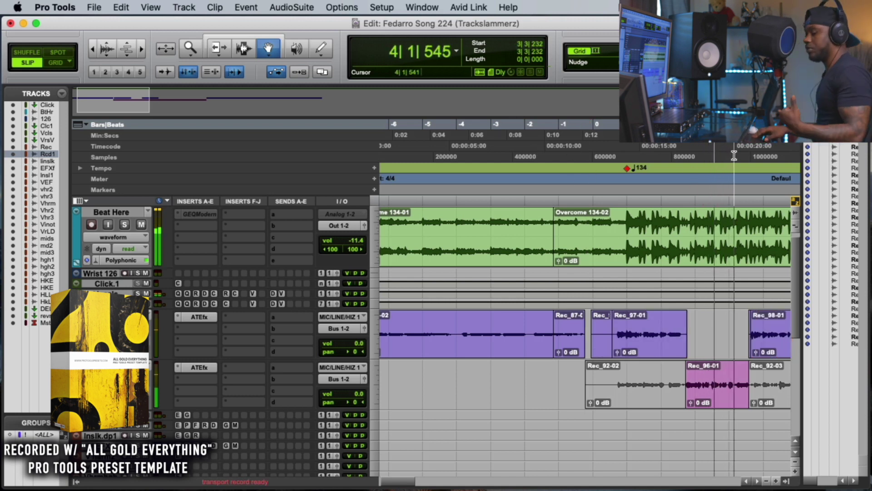
key(super+space)
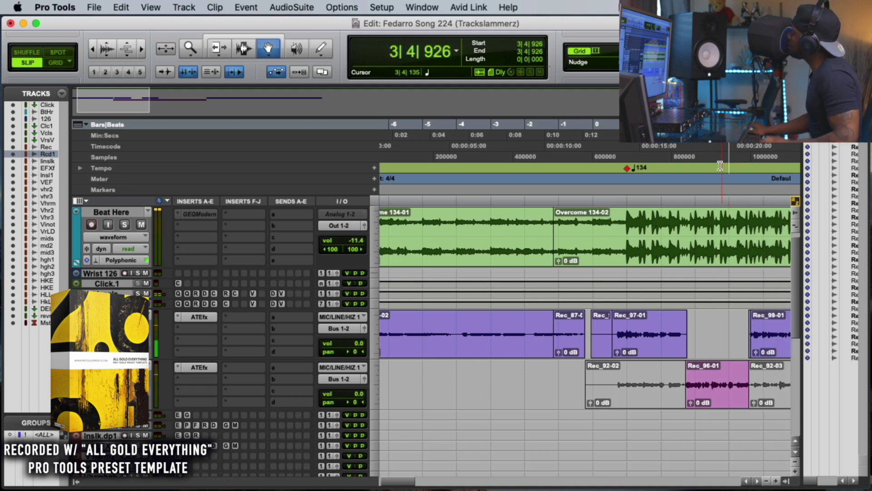
click(721, 165)
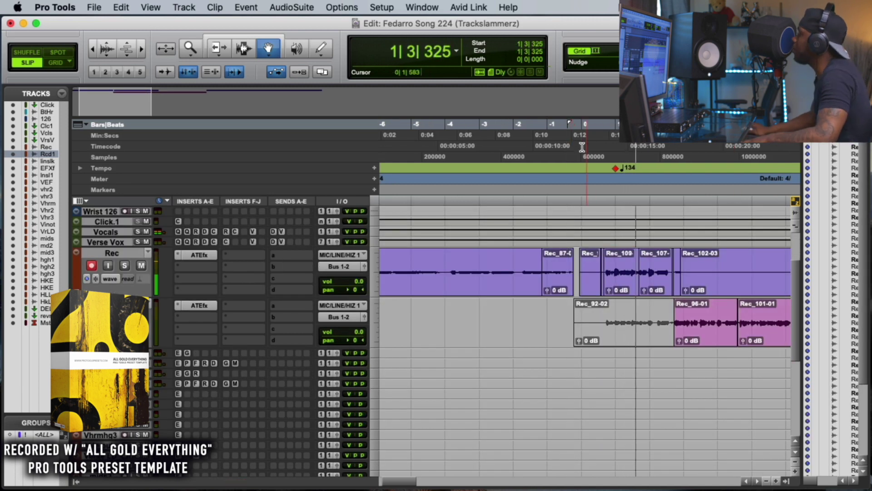
Record the opening line on the Rec track from -1|3|849 and move the Rec_110-01 clip straight down to the duplicate track.
click(573, 152)
key(space)
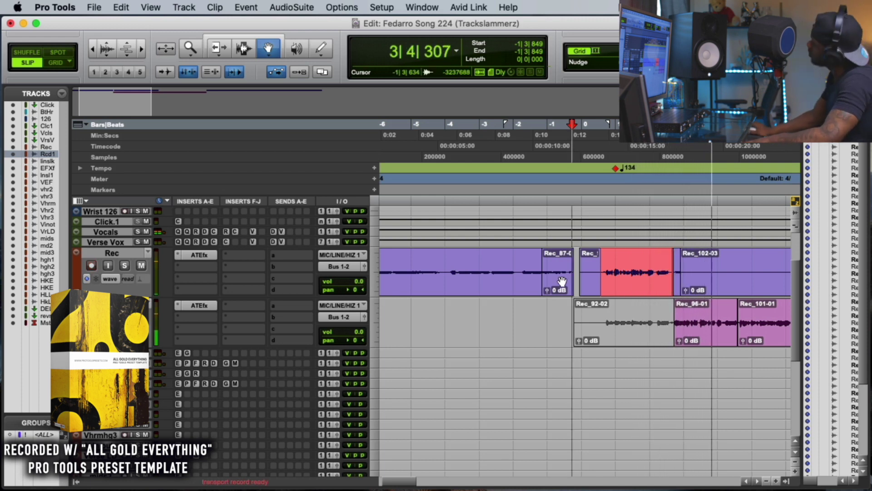
drag(651, 290, 653, 324)
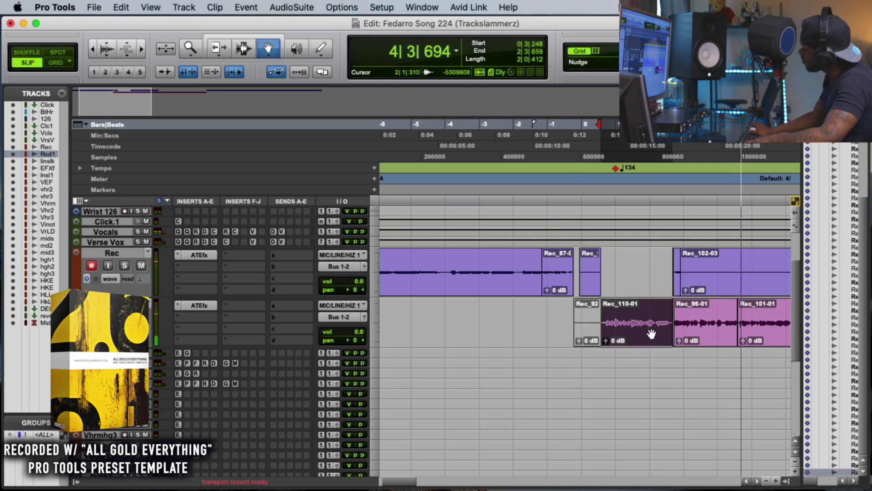
Mute the Rec_96-01 clip and record a replacement line on the Rec track, starting from 1|3|720.
click(702, 319)
key(super+m)
click(639, 146)
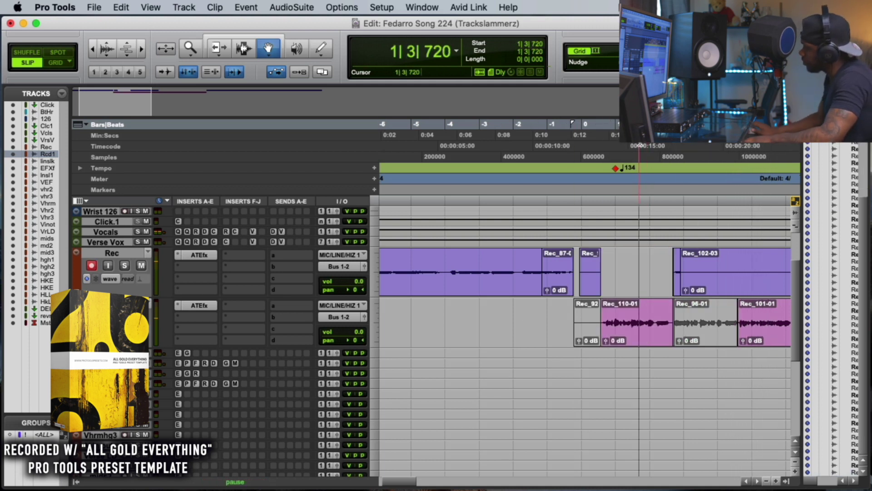
key(F12)
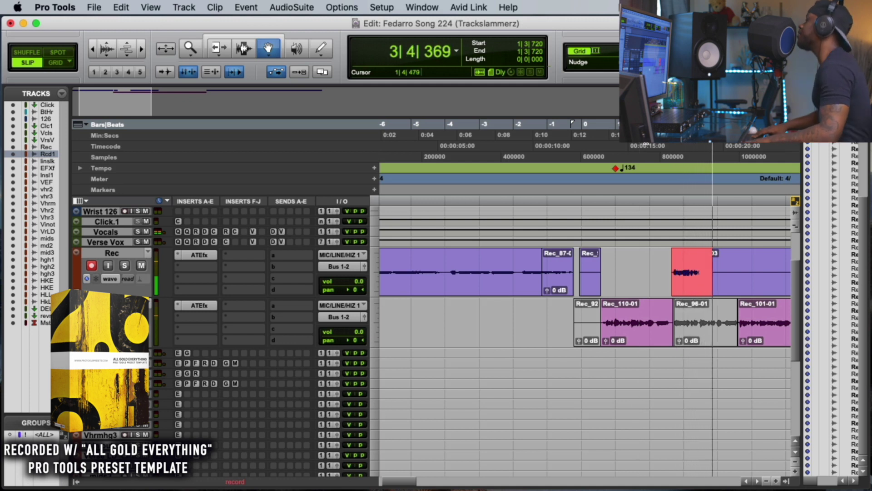
key(F12)
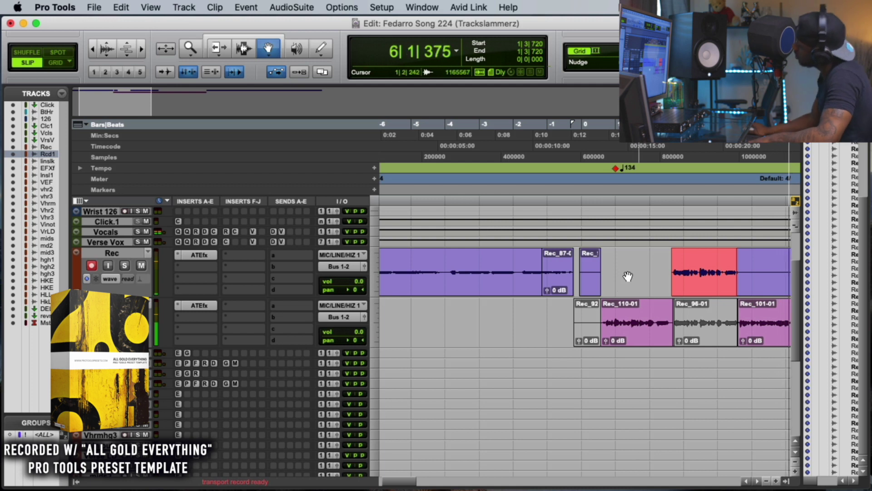
key(space)
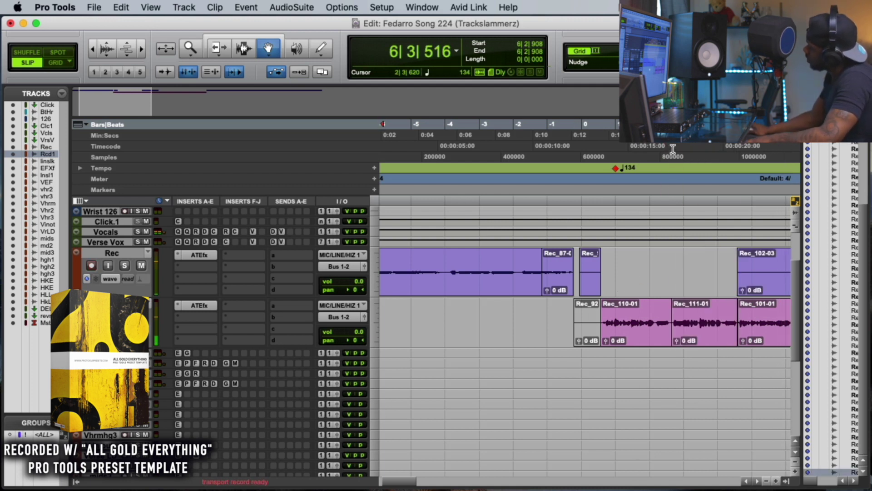
Mute the Rec_101-01 clip and record a replacement line on the Rec track, playing in from 3|4|566.
click(767, 332)
key(super+m)
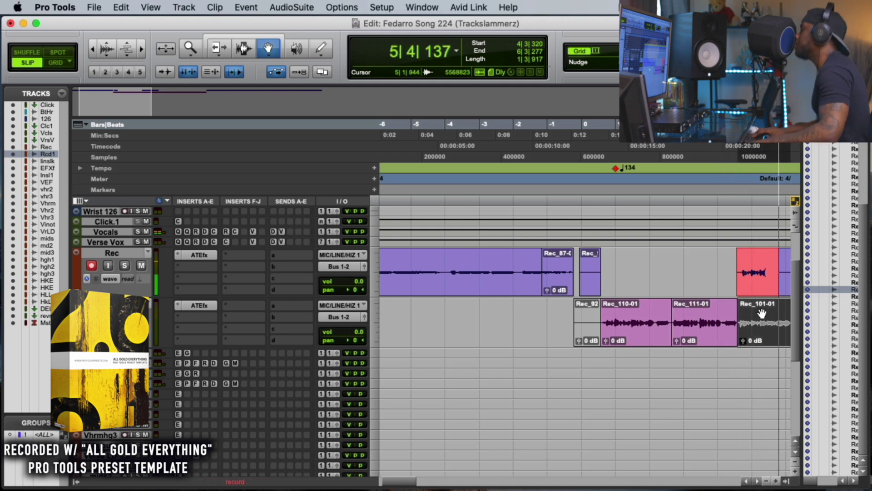
key(space)
click(715, 151)
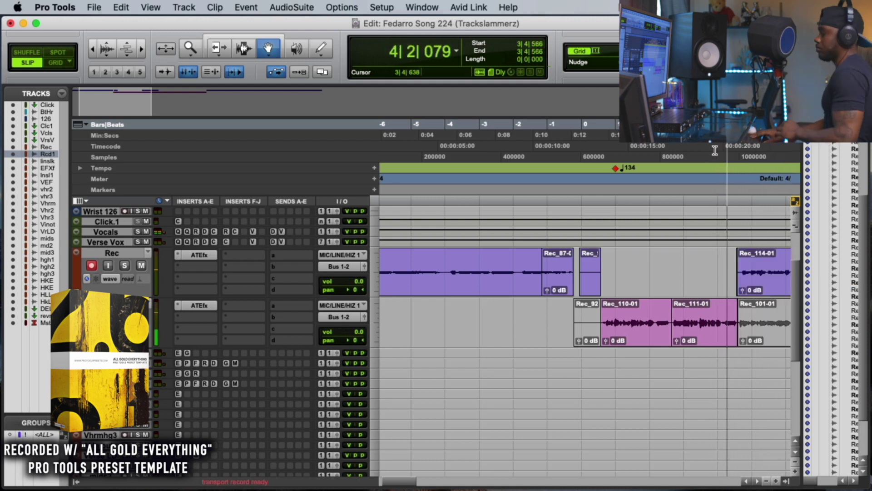
key(super+space)
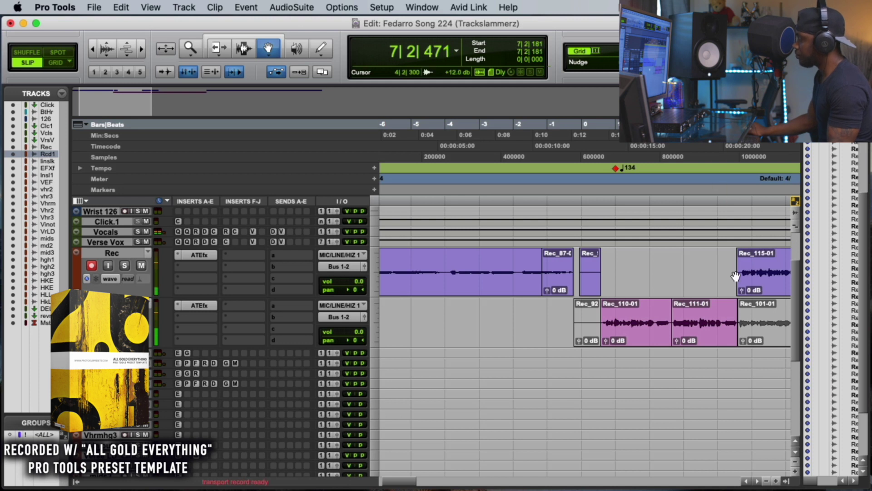
Move the Rec_115-01 take down to the duplicate track after Rec_111-01 and play it back from 4|1|325.
drag(736, 276, 754, 328)
click(722, 239)
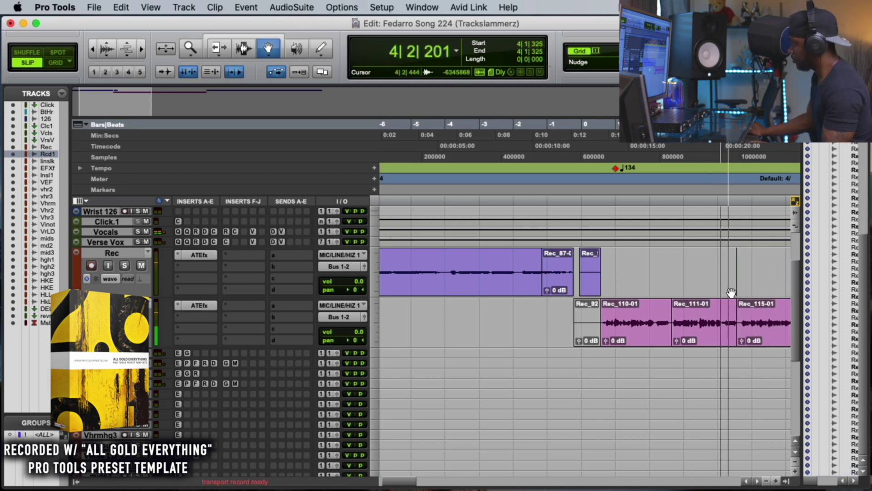
Delete the leftover audio on the Rec track from -1|3|130 onward, including the end of the Rec_87 clip and the short clip after it.
key(Escape)
key(Escape)
key(Escape)
key(Escape)
key(Escape)
drag(727, 273, 760, 273)
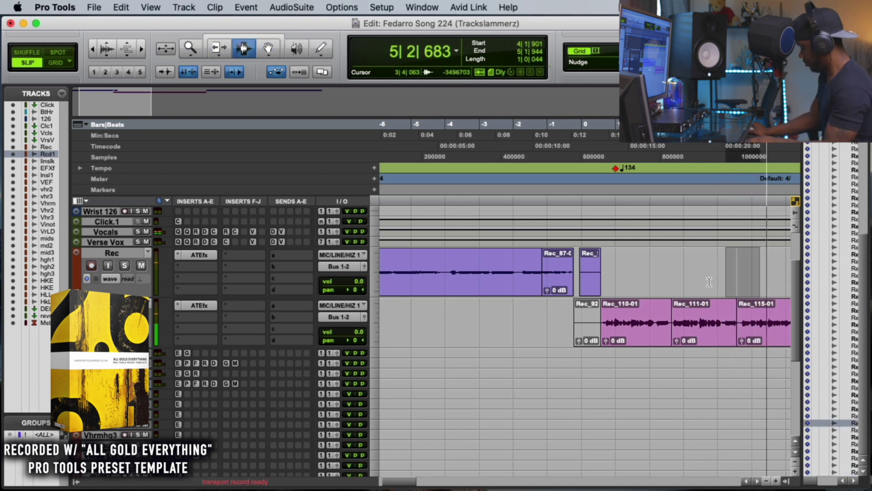
click(710, 282)
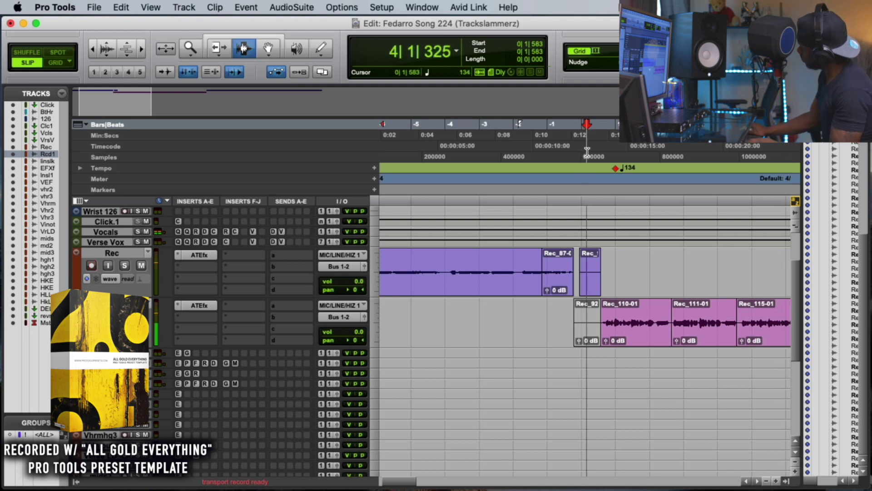
drag(636, 272, 566, 288)
key(Delete)
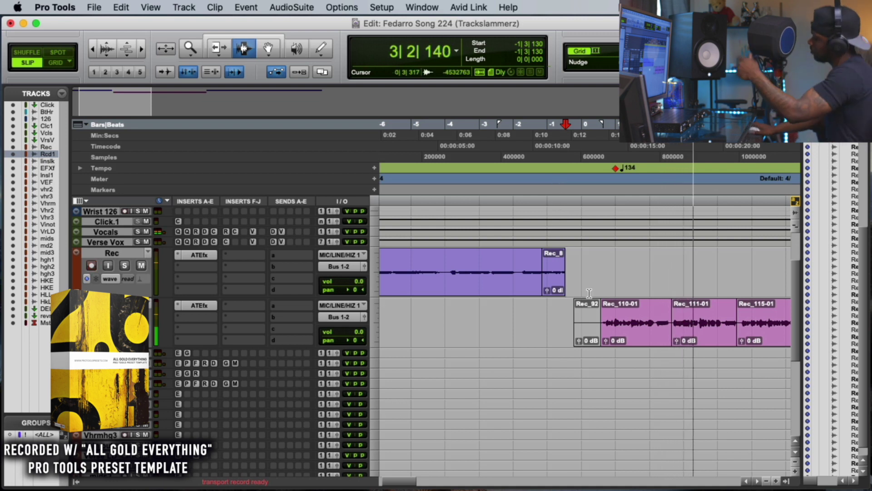
Select the Rec_115-01 clip and record replacement takes of that line on the Rec track, starting from 3|4|494.
key(F8)
click(766, 346)
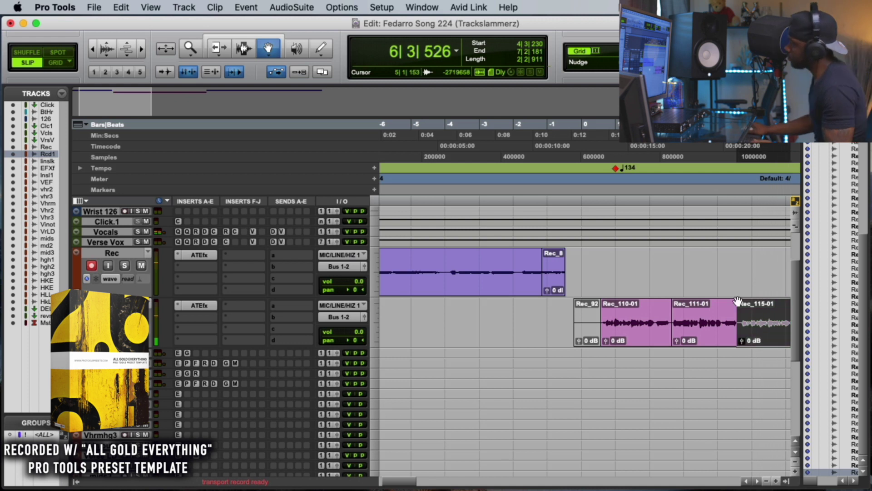
click(575, 136)
key(F12)
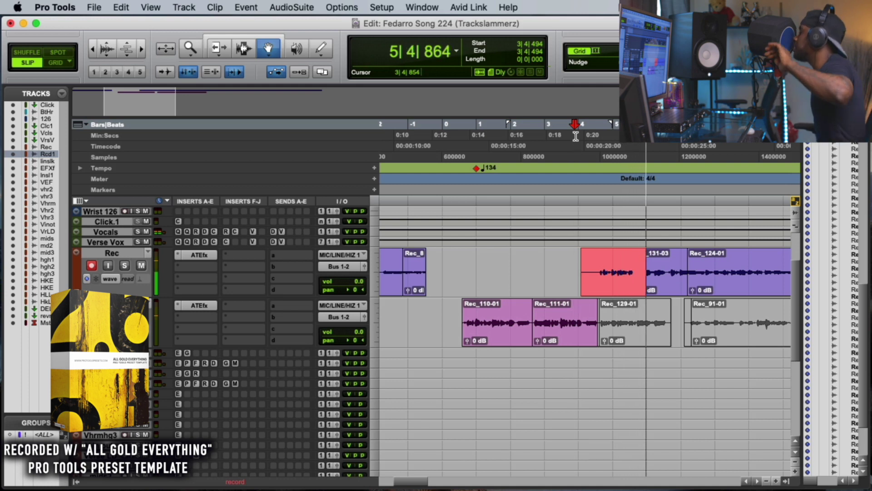
key(space)
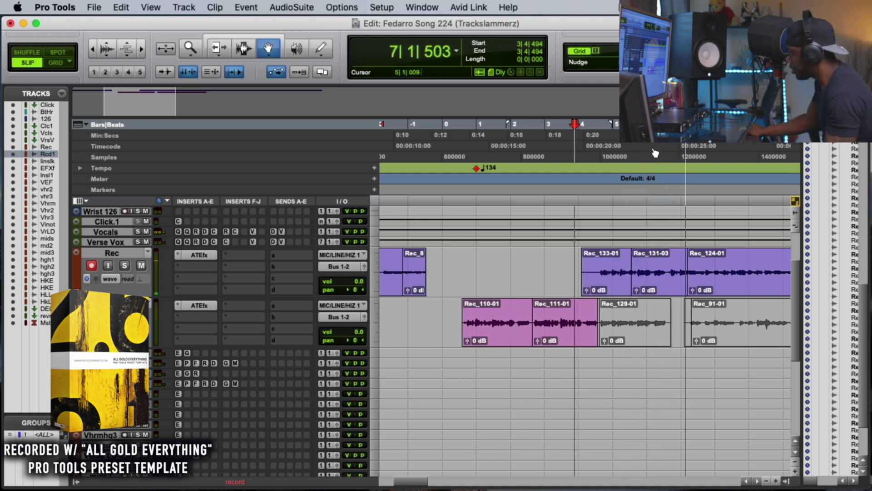
key(space)
Move the Rec_134-01 take straight down to the duplicate track, replacing the muted Rec_129-01 clip.
key(Escape)
key(Escape)
key(Escape)
key(Escape)
key(Escape)
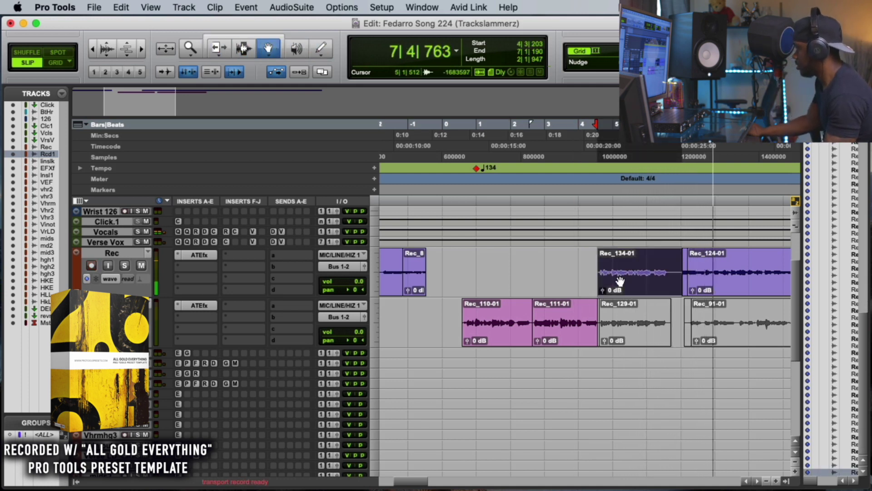
drag(615, 279, 618, 328)
Trim the silent end off the Rec_134-01 clip on the duplicate track.
key(Escape)
key(Escape)
key(Escape)
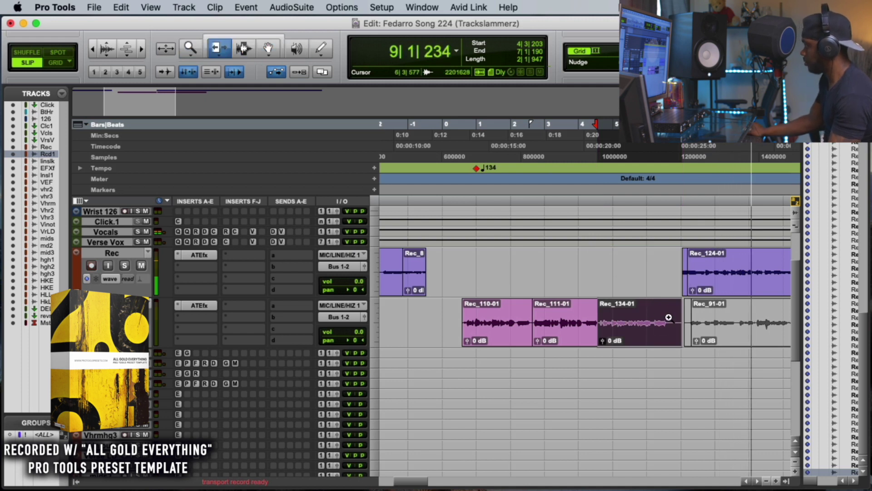
click(667, 317)
Play the assembled lines from 0|2|918 and trim the start of Rec_134-01 slightly where it meets Rec_111-01.
click(495, 273)
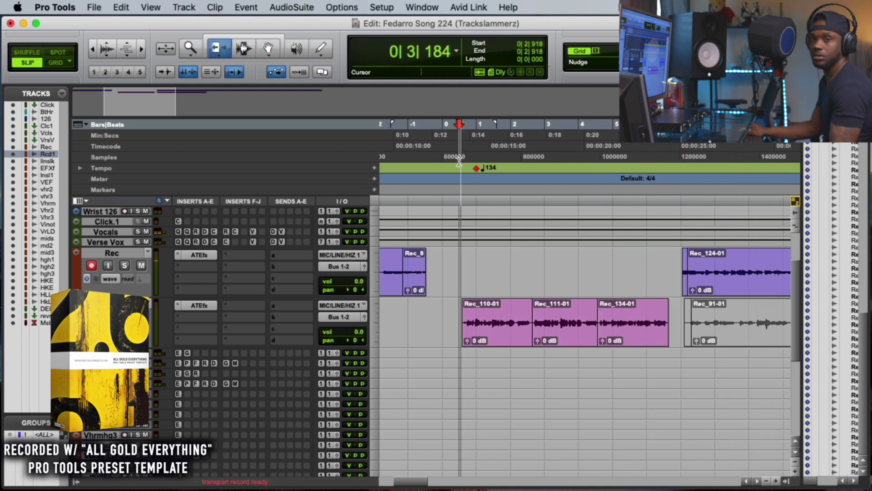
key(Escape)
key(Escape)
key(Escape)
key(Escape)
key(Escape)
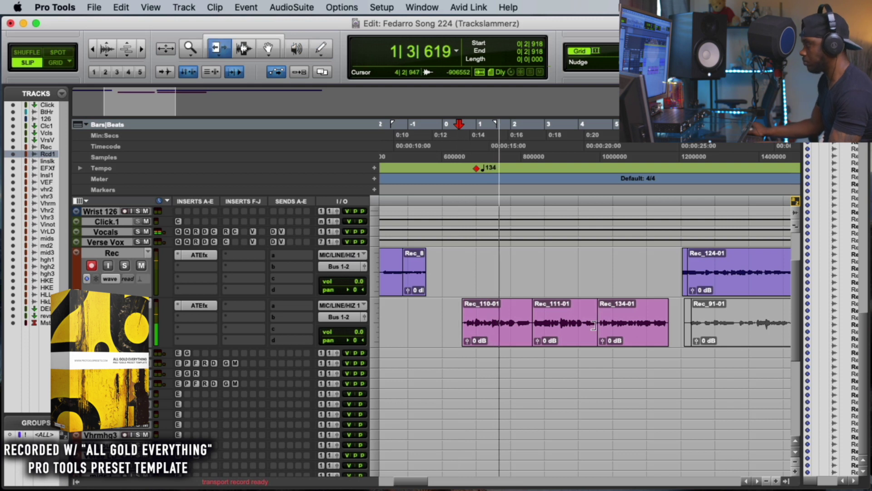
click(598, 327)
key(Escape)
Play in from 3|3|807 and record the next vocal section on the Rec track after the Rec_134-01 line.
click(567, 267)
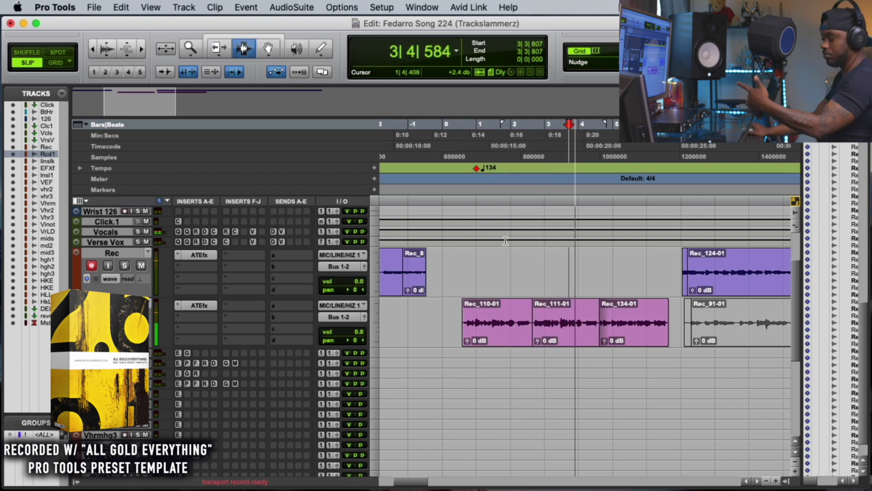
scroll(741, 472, up, 3)
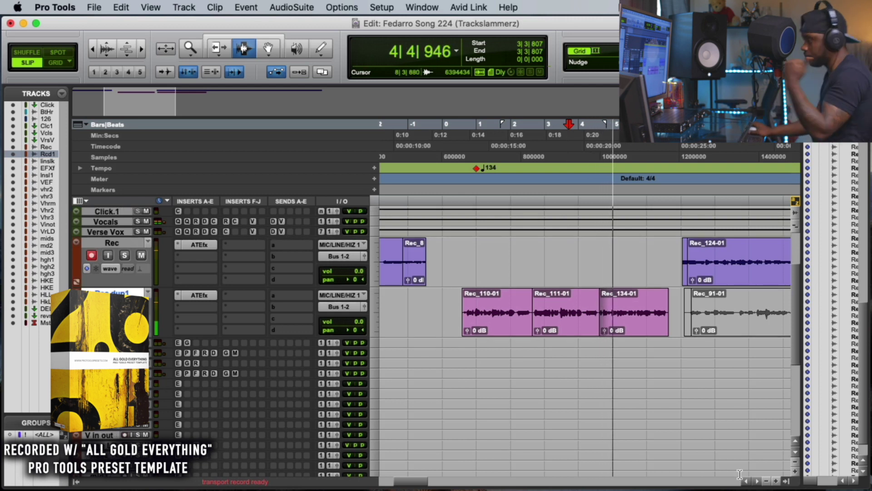
scroll(742, 475, up, 1)
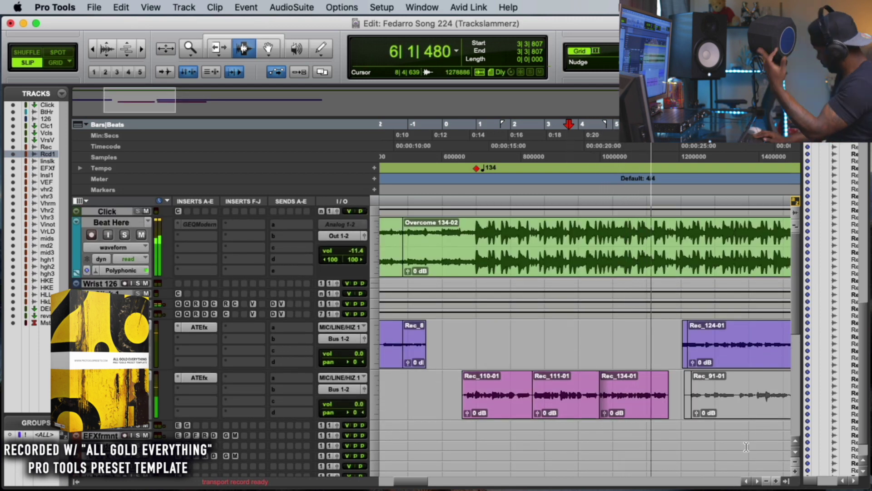
key(super+space)
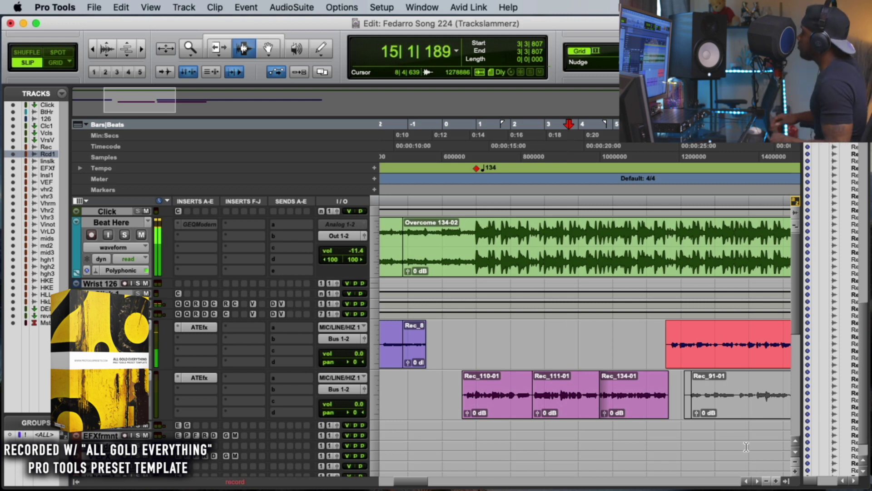
Stop the take and record the next vocal section on the Rec track again from 5|4|005.
key(space)
click(639, 162)
key(super+space)
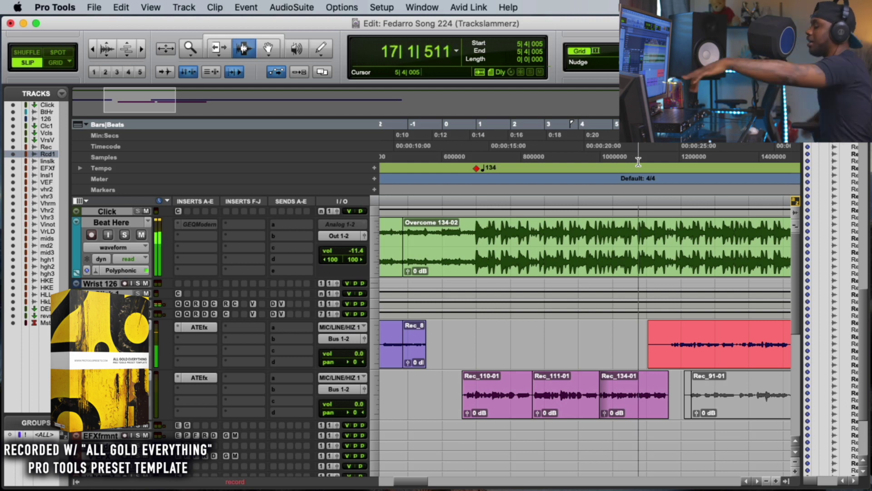
Stop the take and record the line after Rec_134-01 on the Rec track again, playing in from 5|3|606.
key(space)
click(637, 147)
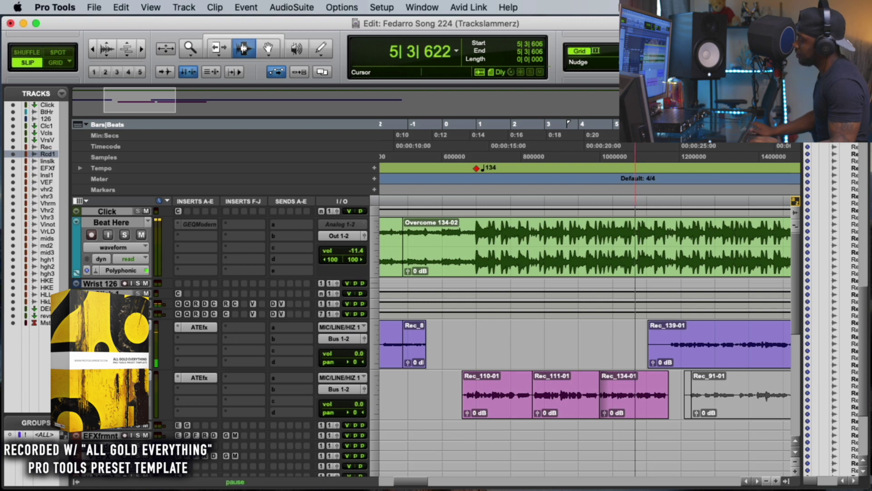
key(F12)
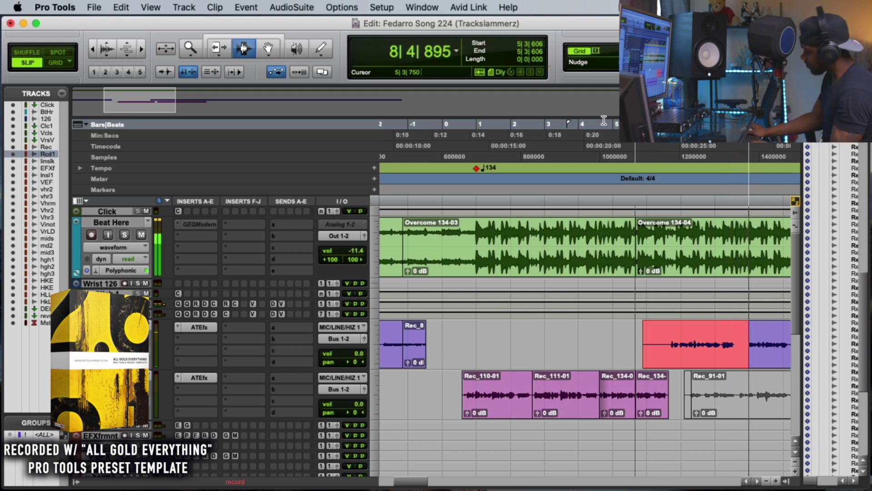
Stop recording, isolate the phrase in the new take and move it to the duplicate track right after the Rec_134-01 line.
key(space)
key(space)
key(Escape)
key(Escape)
key(Escape)
key(Escape)
key(Escape)
drag(671, 349, 671, 400)
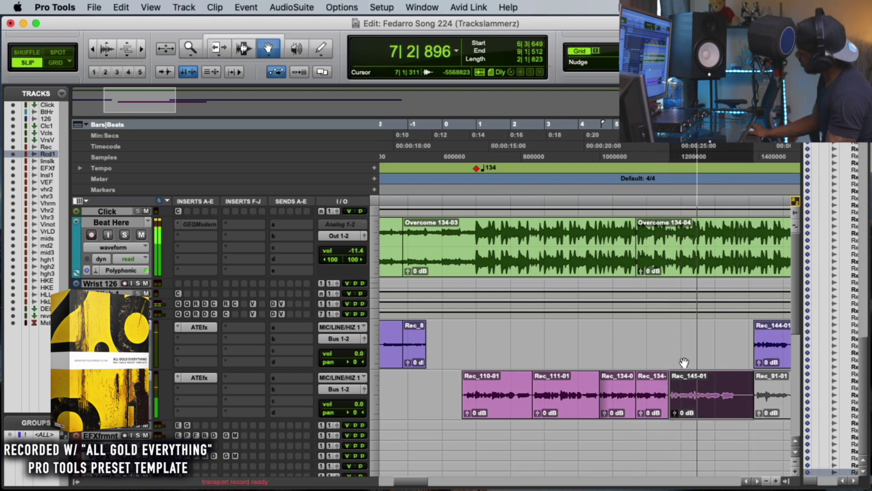
Play the assembled lines from 0|1|224 and record the next vocal section on the Rec track from 7|4|380.
key(space)
click(445, 168)
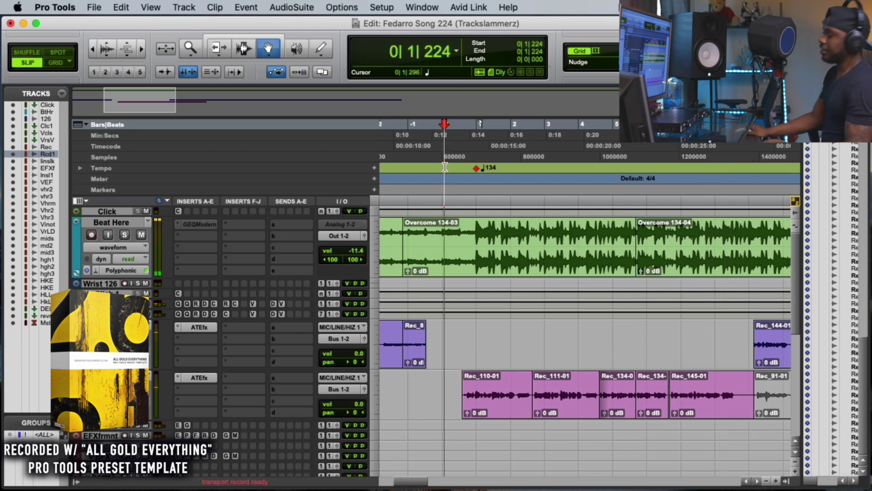
key(space)
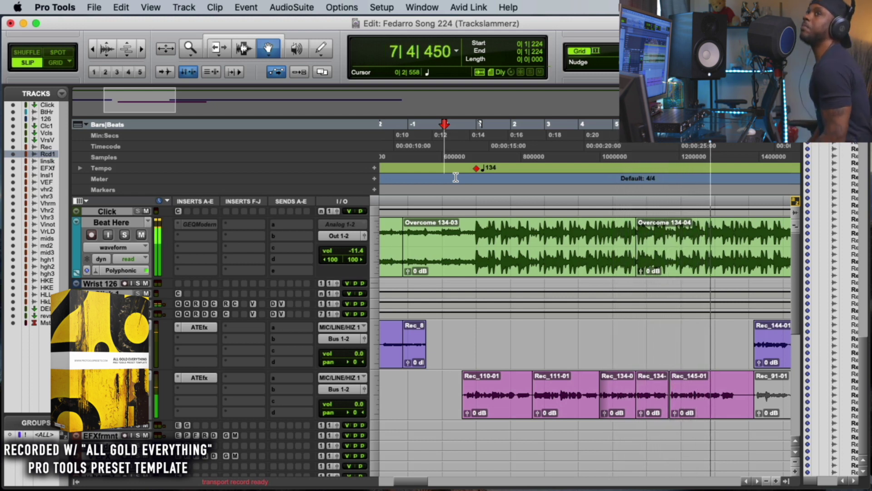
key(super+z)
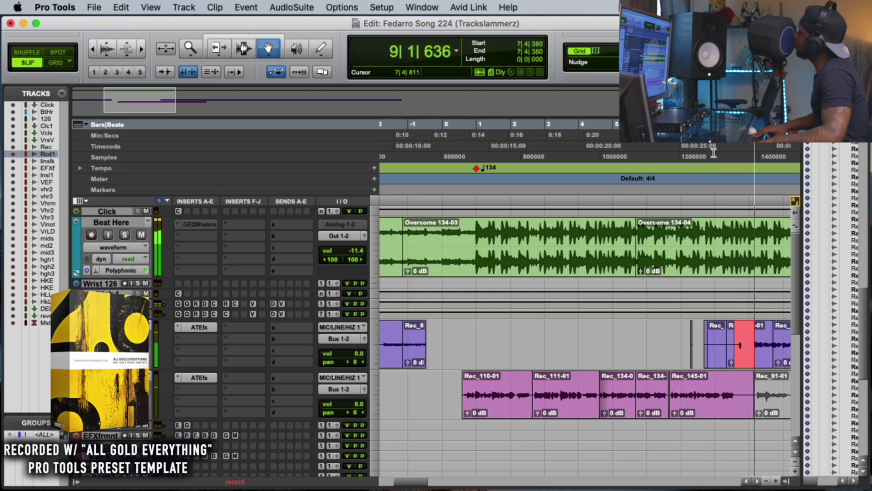
key(space)
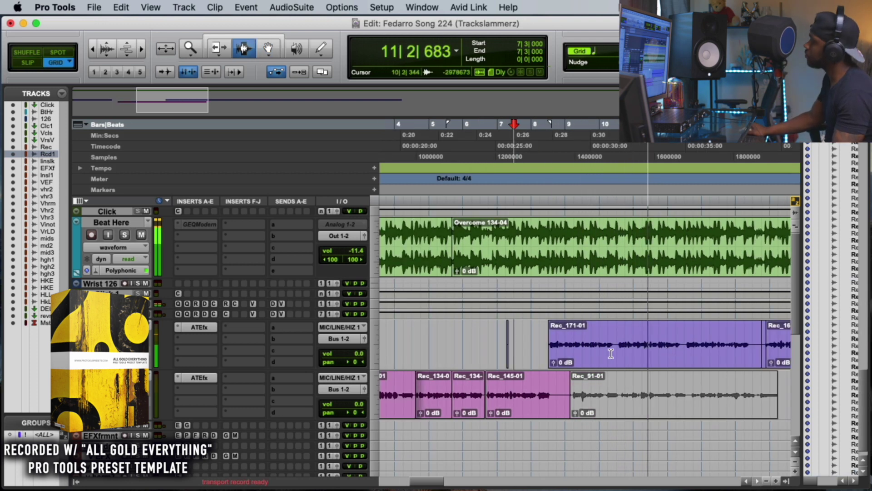
Separate the second phrase of Rec_171-01, move it to 8|3|000 on the duplicate track after Rec_145-01, and delete the first phrase.
drag(619, 350, 580, 392)
key(super+e)
key(F8)
click(577, 341)
key(Delete)
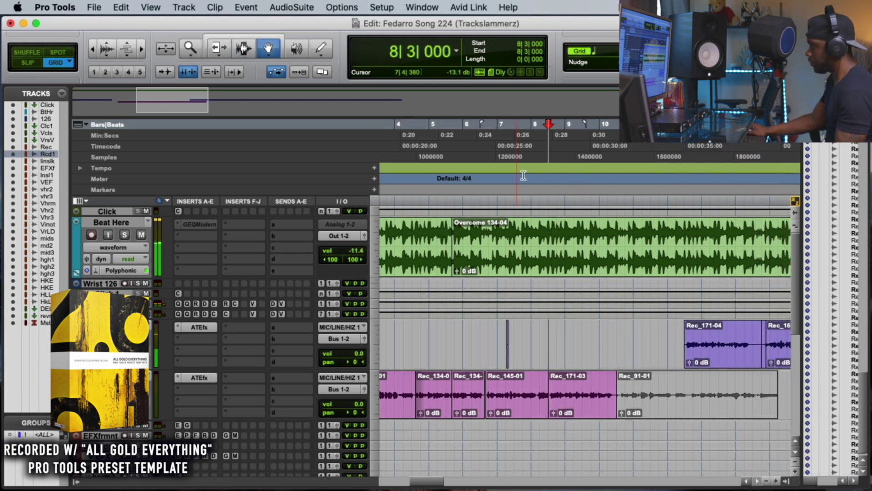
Play from 7|4|000 and, in Slip mode, shift the boundary between Rec_145-01 and Rec_171-03 slightly later.
key(space)
key(F2)
key(F7+F8)
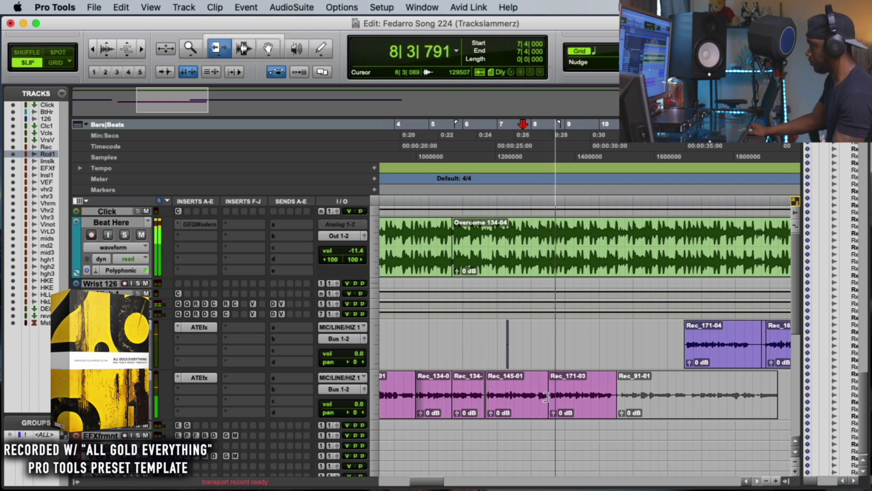
drag(547, 400, 549, 402)
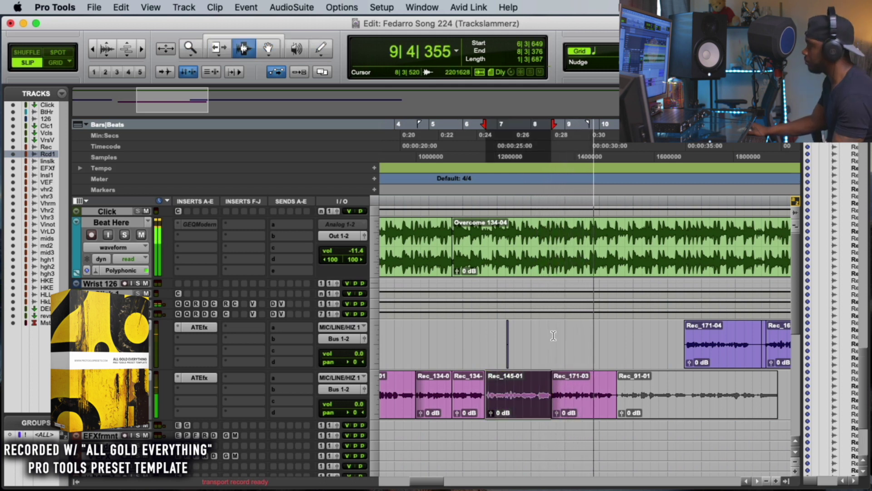
Play in from 8|3|736 and record the next vocal section on the Rec track after the Rec_171-03 line.
click(552, 398)
key(F12)
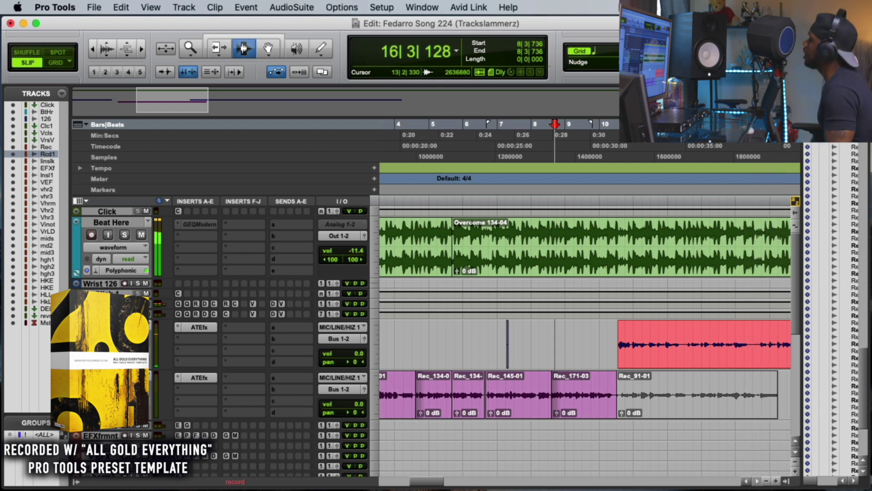
key(super+bracketleft)
key(super+bracketleft)
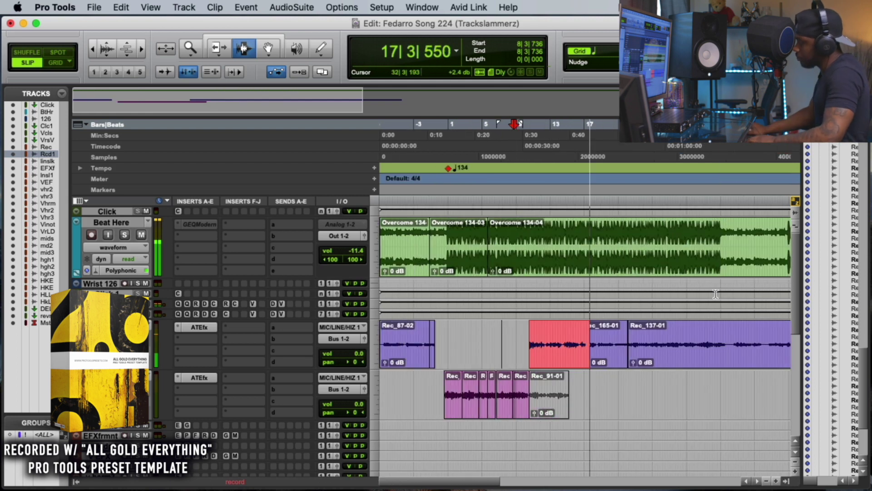
key(space)
Return to the start of the verse and record the opening line again on the Rec track above Rec_110-01.
double_click(463, 352)
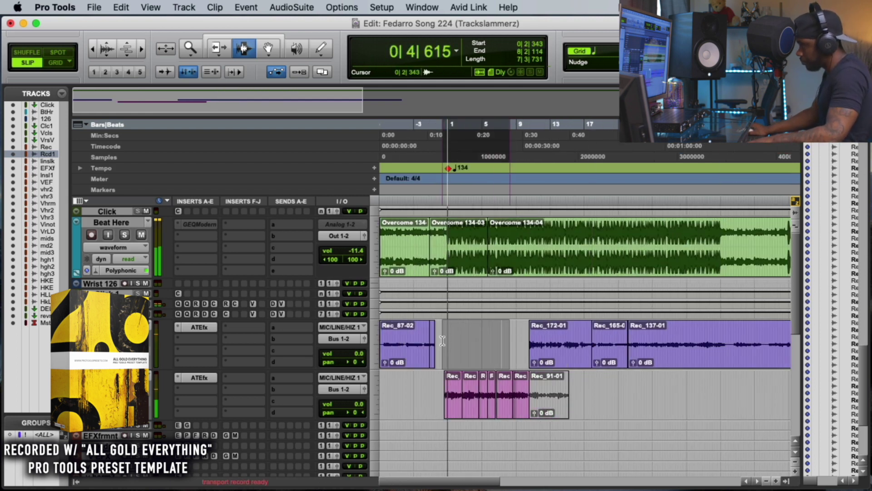
click(440, 336)
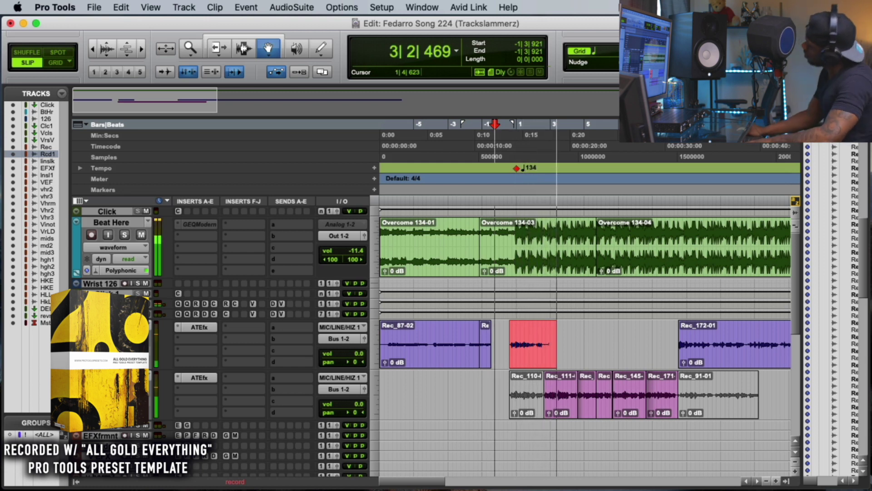
key(super+bracketright)
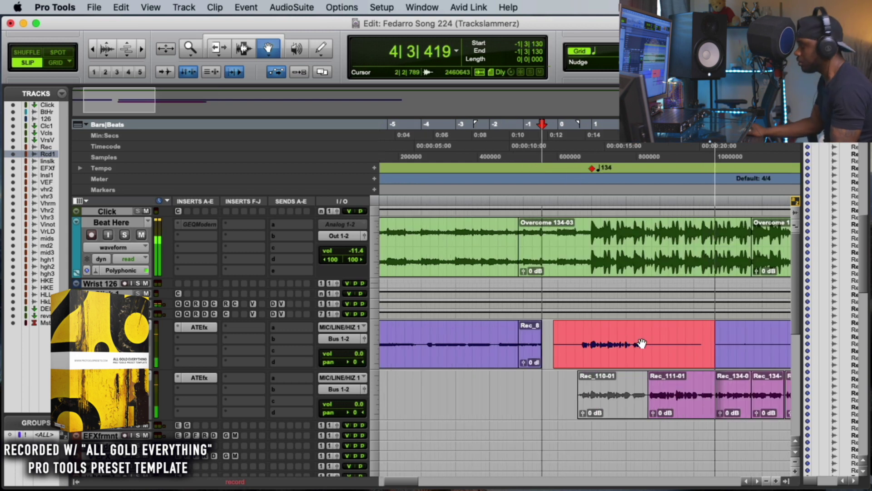
Stop the take and delete the silent stretch after the phrase in the Rec_176-01 clip.
key(space)
key(Escape)
key(Escape)
key(Escape)
key(Escape)
key(Escape)
drag(647, 348, 681, 347)
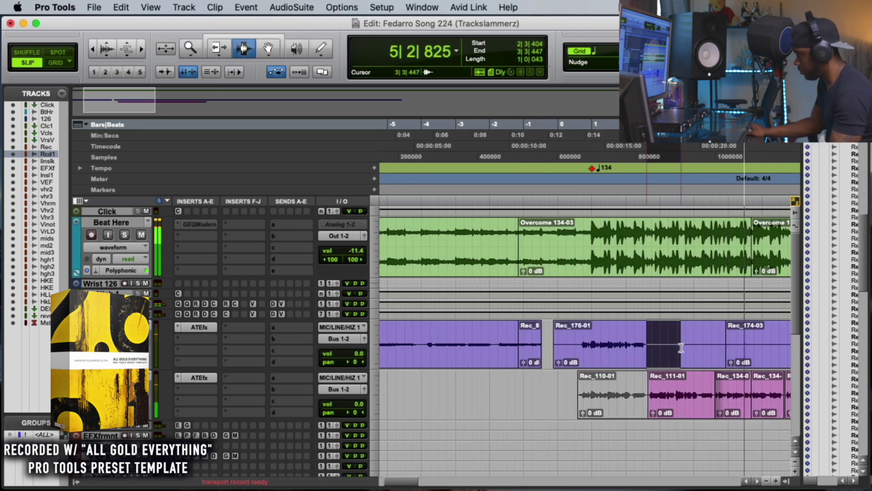
key(Delete)
Delete the silent start of the new opening take and move the clip to the duplicate track before Rec_111-01.
drag(581, 342, 544, 343)
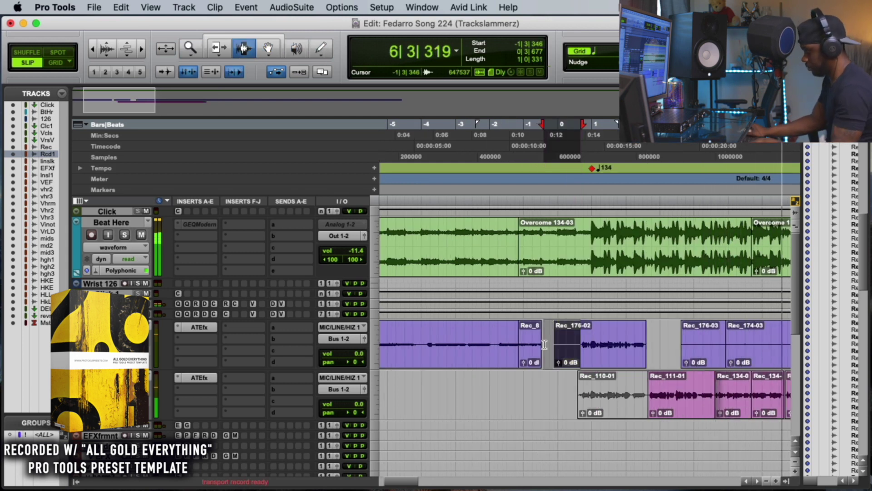
key(Delete)
key(Escape)
drag(618, 345, 630, 405)
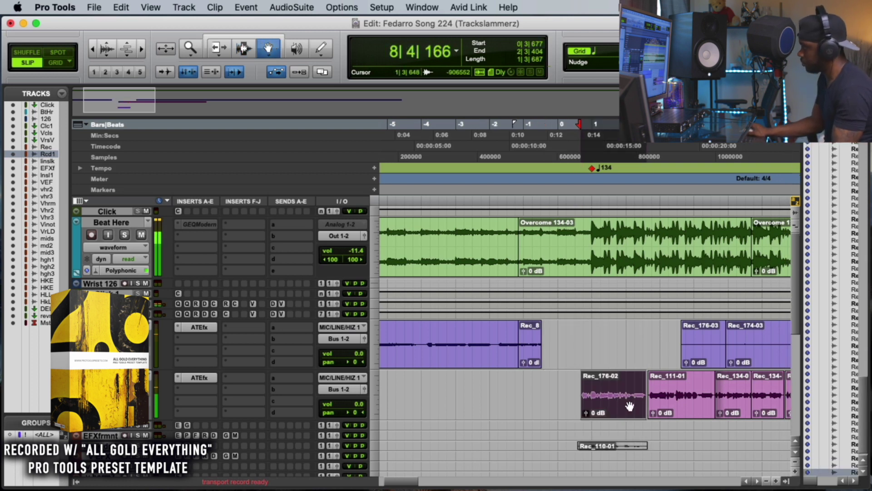
Record takes of the line following Rec_171-03 on the Rec track, playing in from 8|4|926 and again from 9|4|754.
key(super+bracketleft)
key(super+bracketleft)
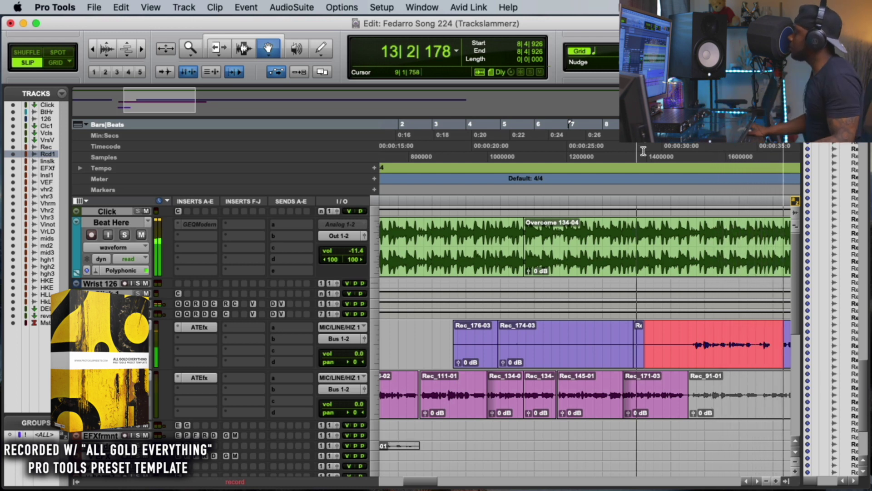
key(space)
click(673, 345)
key(cmd+space)
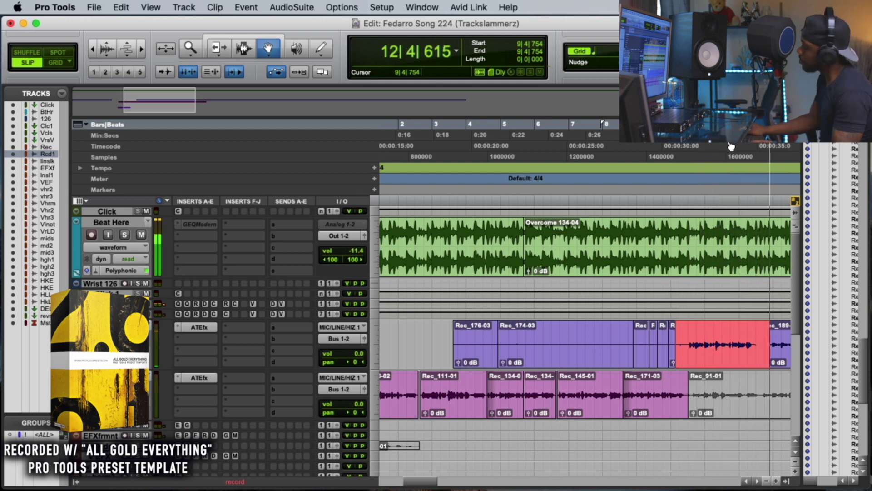
Stop recording and delete the silent start of Rec_194-01 together with the short leftover fragments before it.
key(space)
key(space)
key(Escape)
key(Escape)
key(Escape)
key(Escape)
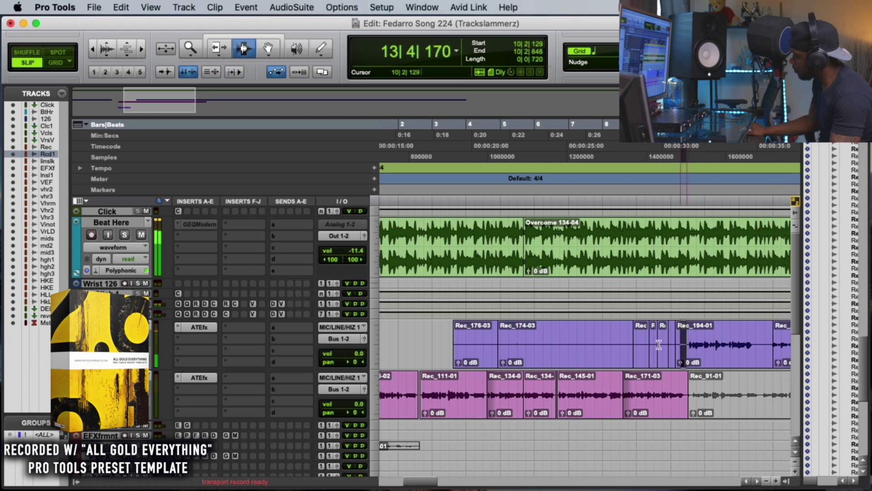
shift+click(625, 344)
key(Delete)
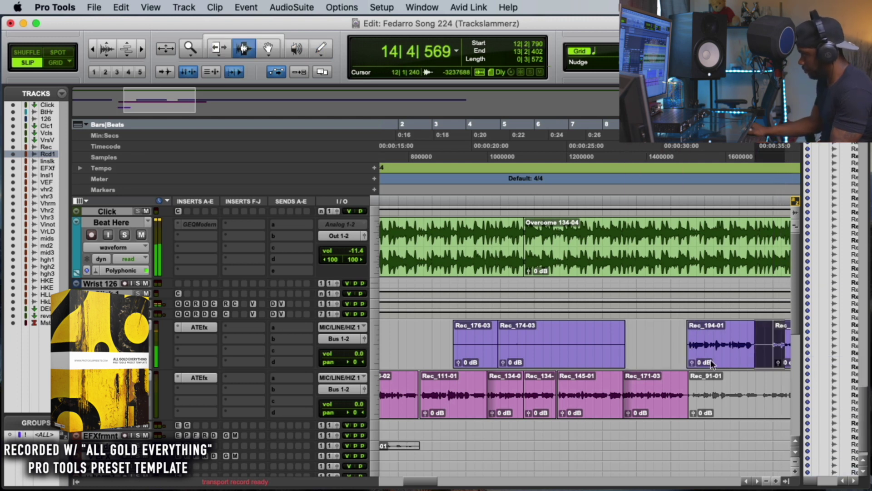
Move the trimmed Rec_194-01 phrase to the duplicate track right after the Rec_171-03 line.
key(Escape)
drag(711, 359, 711, 385)
key(super+bracketleft)
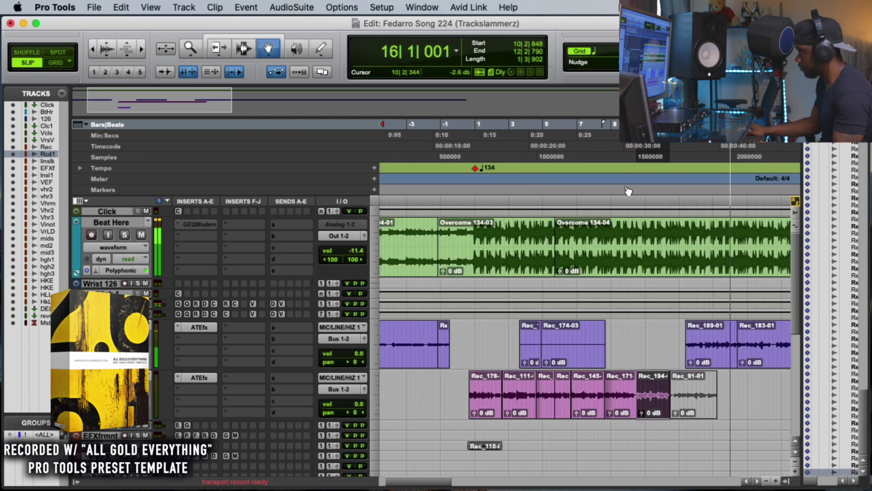
Play the newest line from 9|3|060 and delete the leftover Rec_176-03 and Rec_174-03 clips from the Rec track.
click(629, 337)
key(Escape)
key(Escape)
key(Escape)
key(Escape)
key(Escape)
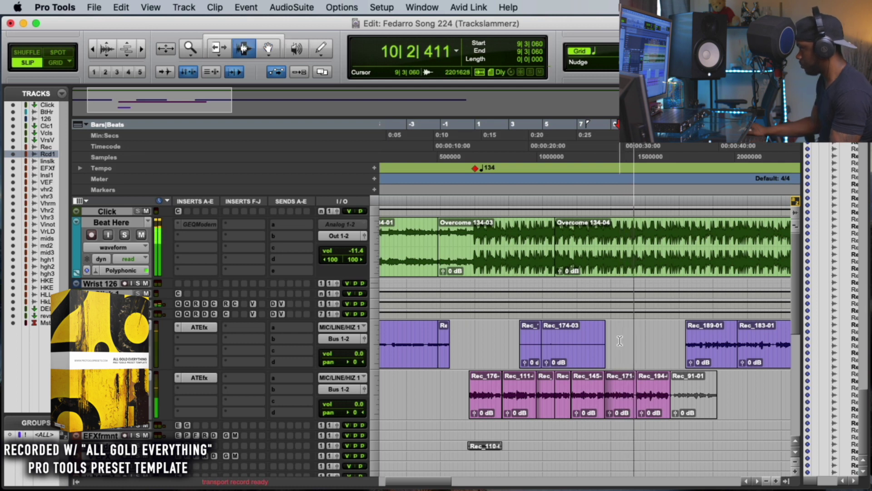
drag(621, 334, 497, 339)
key(Delete)
Record takes of the line following Rec_194-01 on the Rec track, playing in from 11|2|819 and again from 11|3|291.
key(super+space)
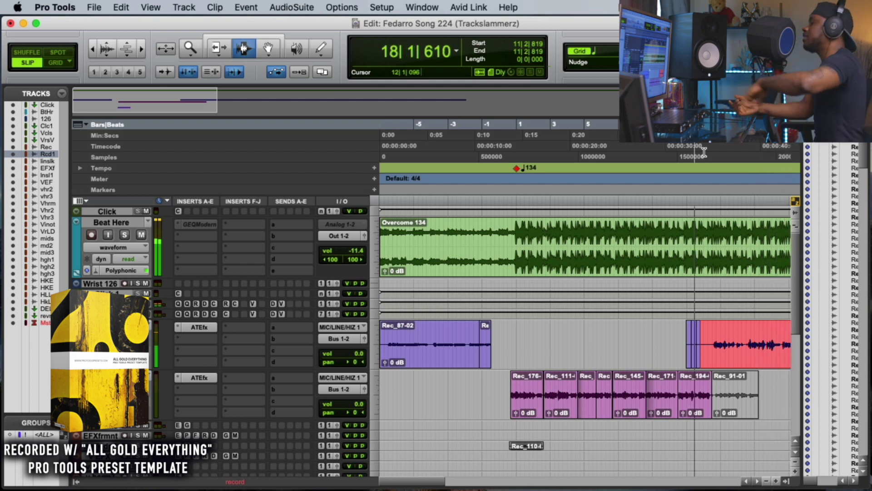
click(700, 150)
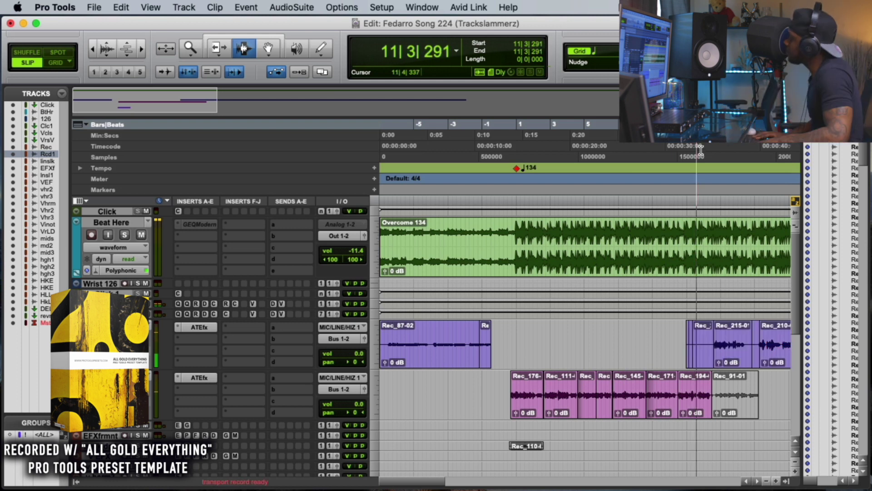
key(super+space)
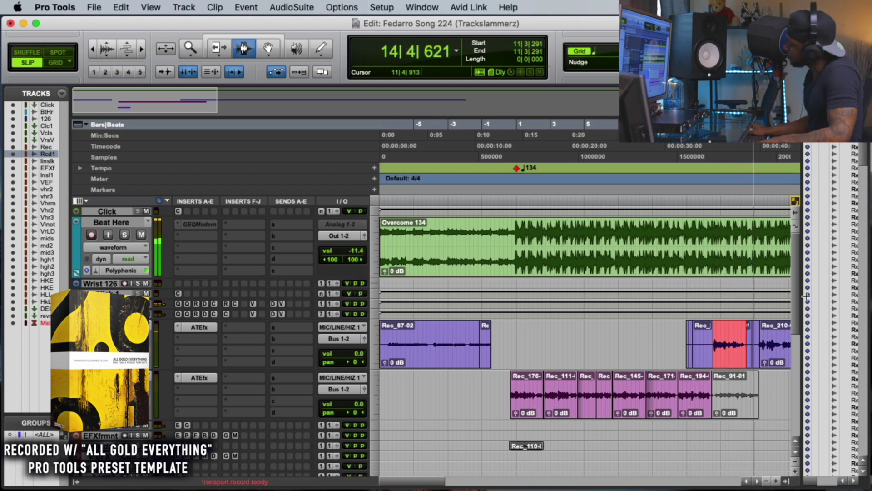
key(space)
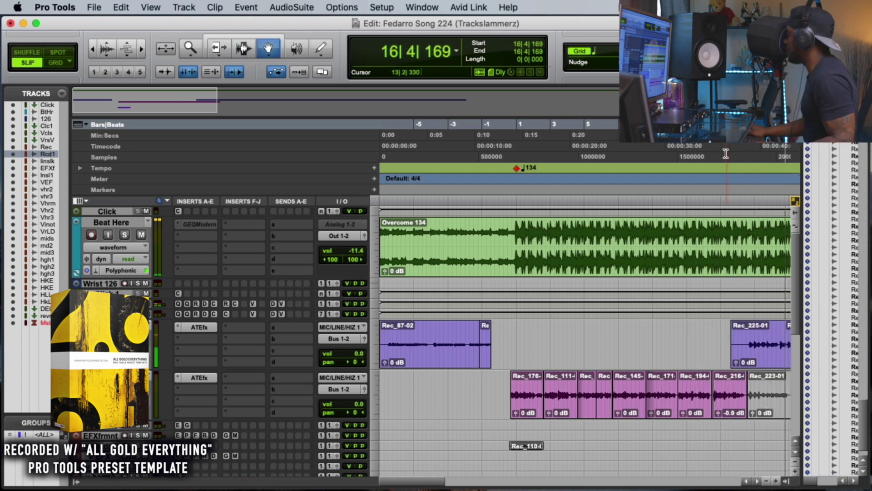
Play in from 13|2|187 and record the line following Rec_216-01 on the Rec track.
click(727, 154)
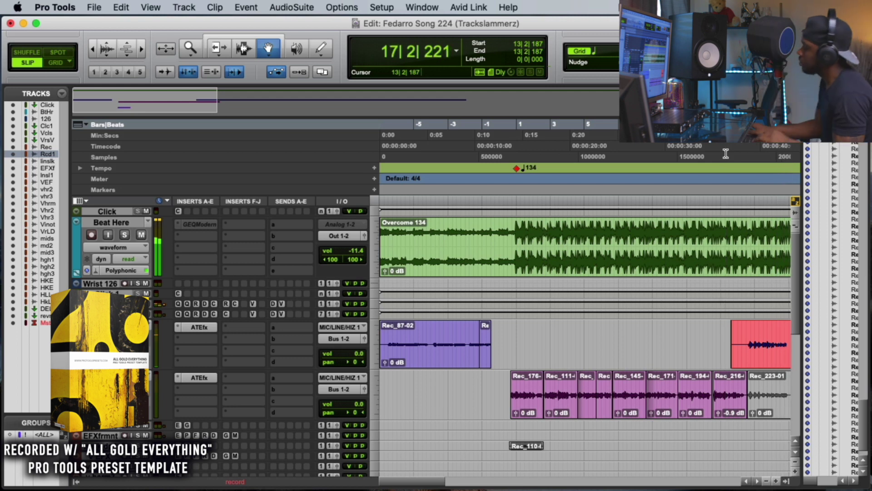
key(space)
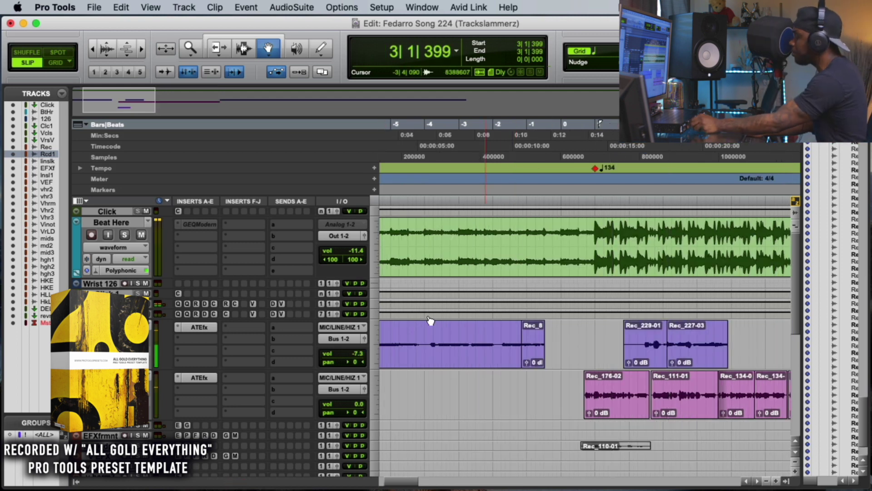
Set the Rec track's volume to -7.3 and record a vocal pass over the assembled lines from 1|3|648.
drag(350, 350, 350, 350)
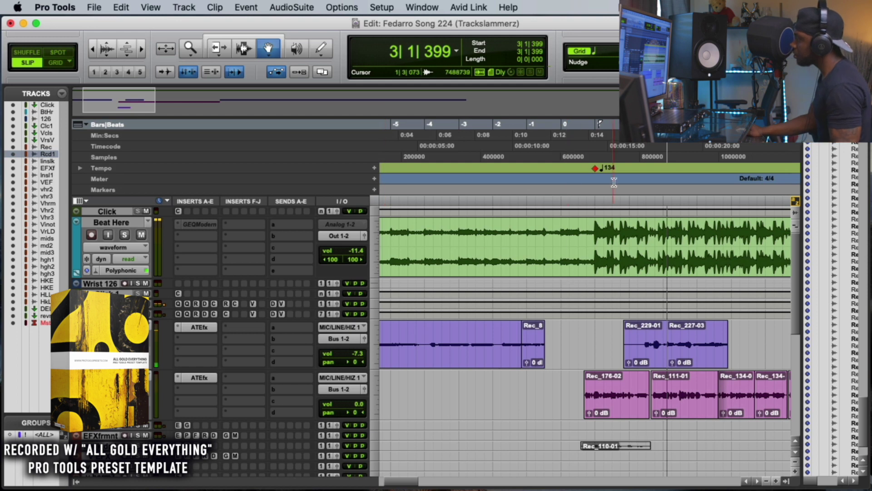
click(633, 151)
click(619, 151)
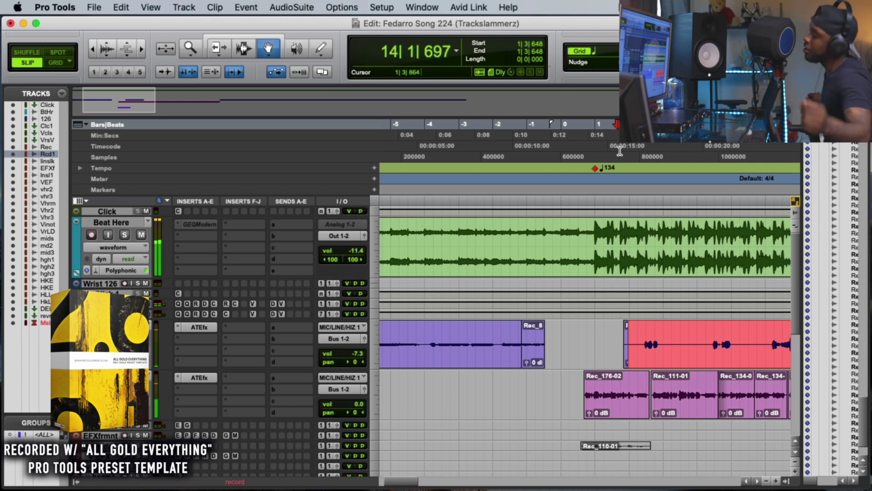
key(super+bracketleft)
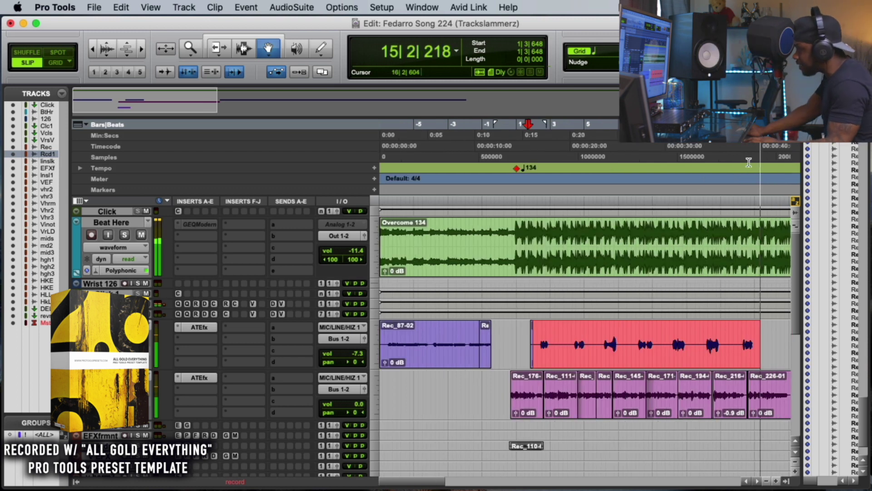
key(space)
Record the end of the vocal pass on the Rec track from 15|3|032, then again from 15|4|223, and resume playback.
key(super+space)
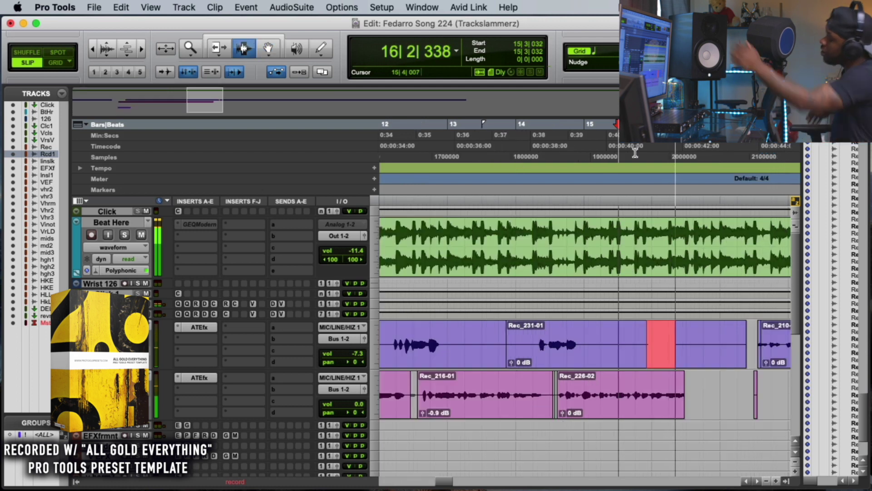
key(F7)
click(635, 153)
key(space)
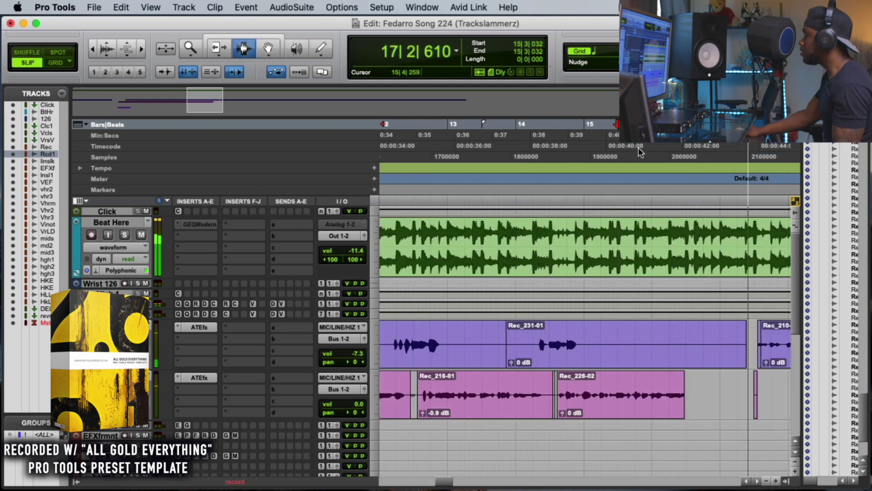
click(636, 150)
key(super+space)
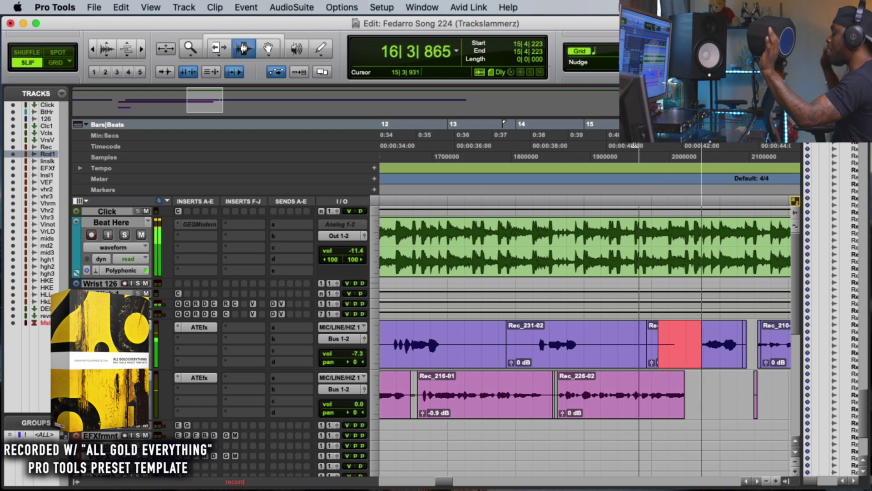
key(space)
key(super+bracketleft)
key(super+bracketleft)
key(space)
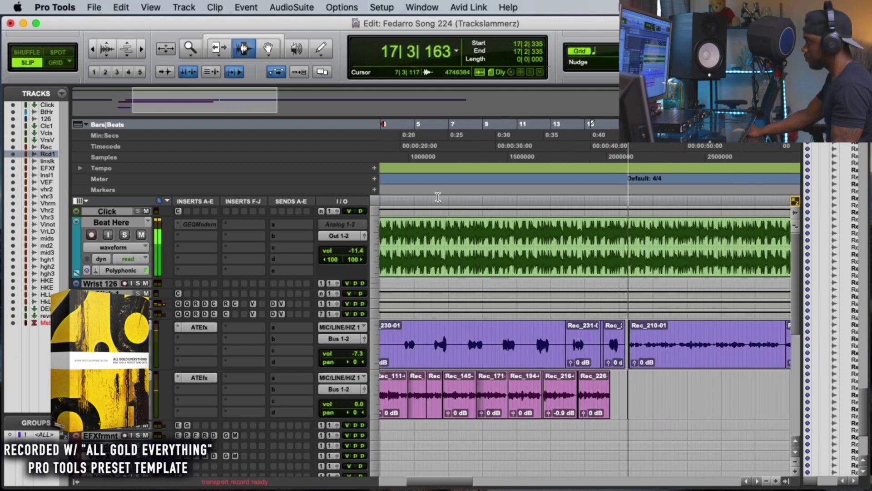